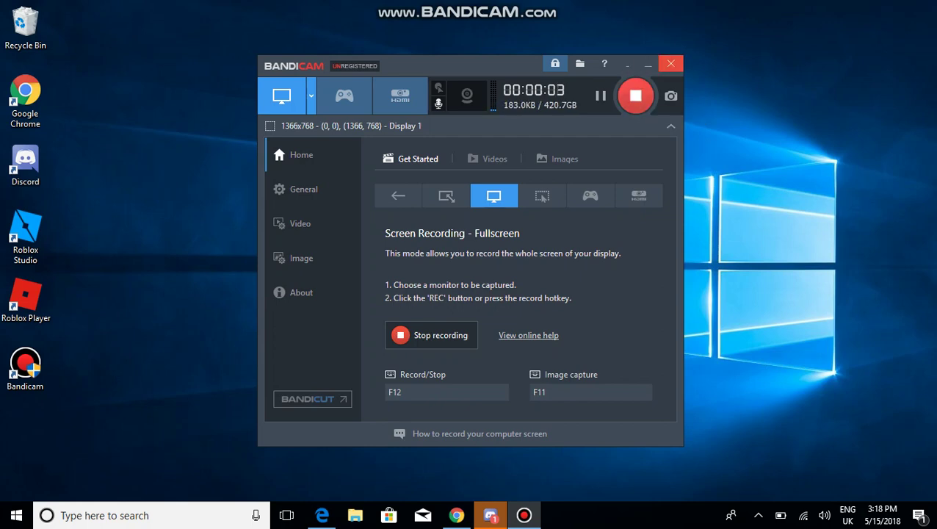
Minimize the Bandicam window so the desktop shortcuts show while recording continues.
click(670, 64)
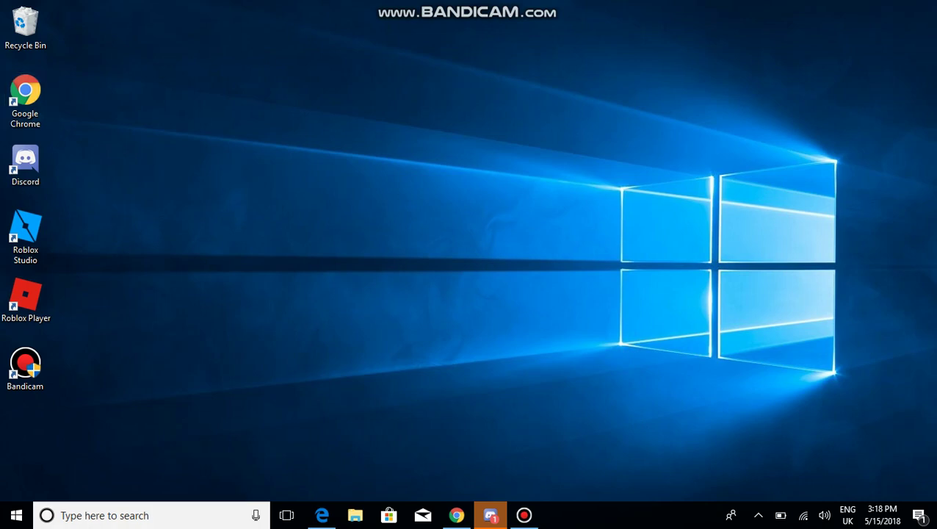
click(490, 515)
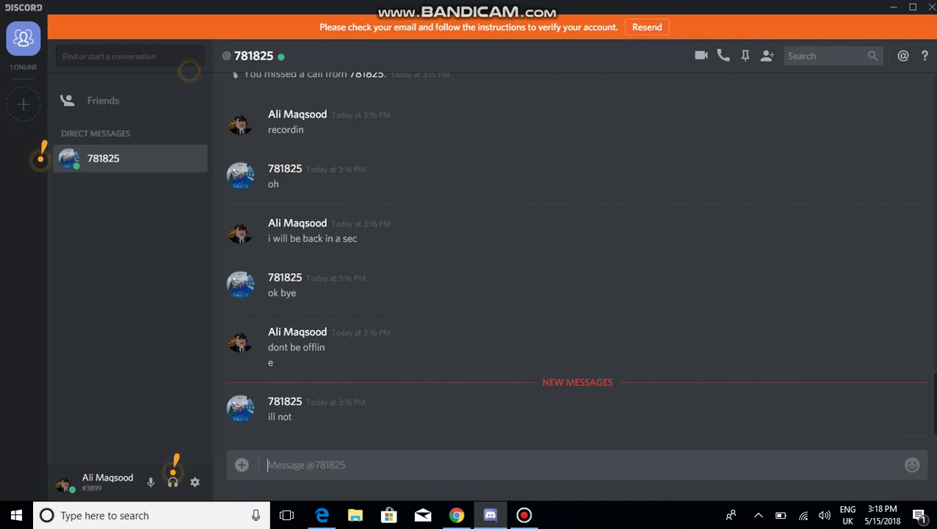
key(super+d)
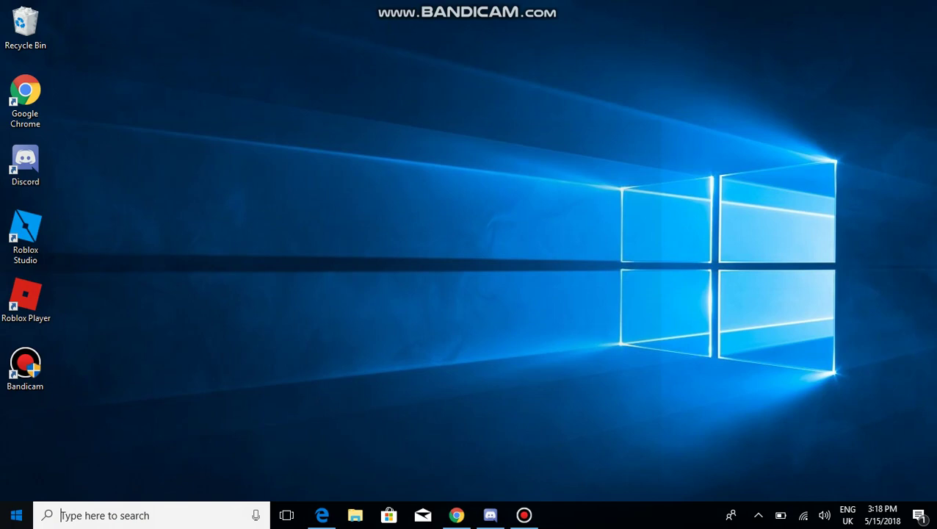
Browse and close the Start menu app list, then restore Bandicam from the taskbar.
click(16, 514)
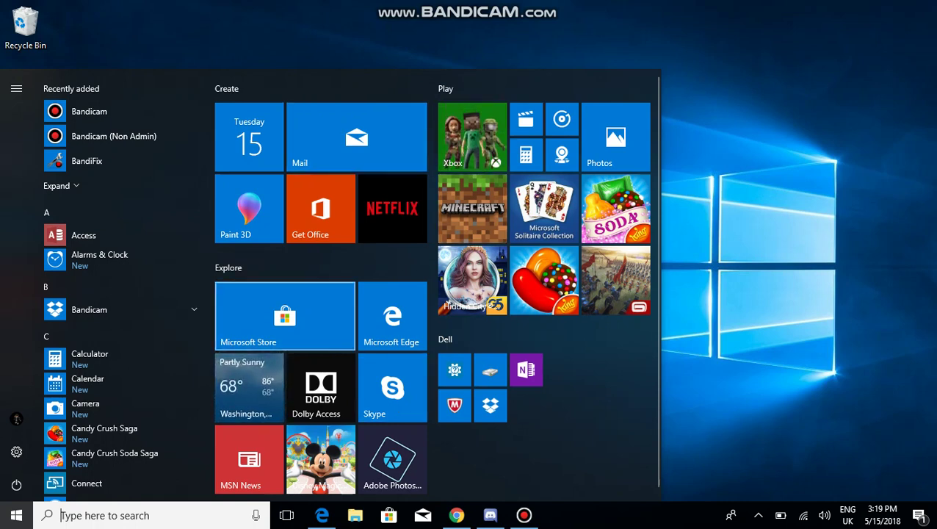
scroll(470, 257, down, 1)
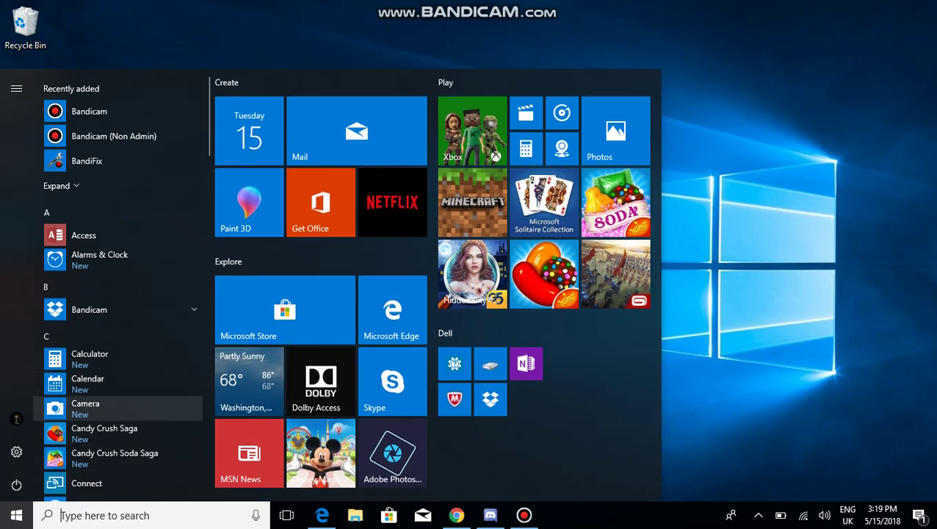
scroll(117, 441, down, 2)
scroll(117, 293, down, 2)
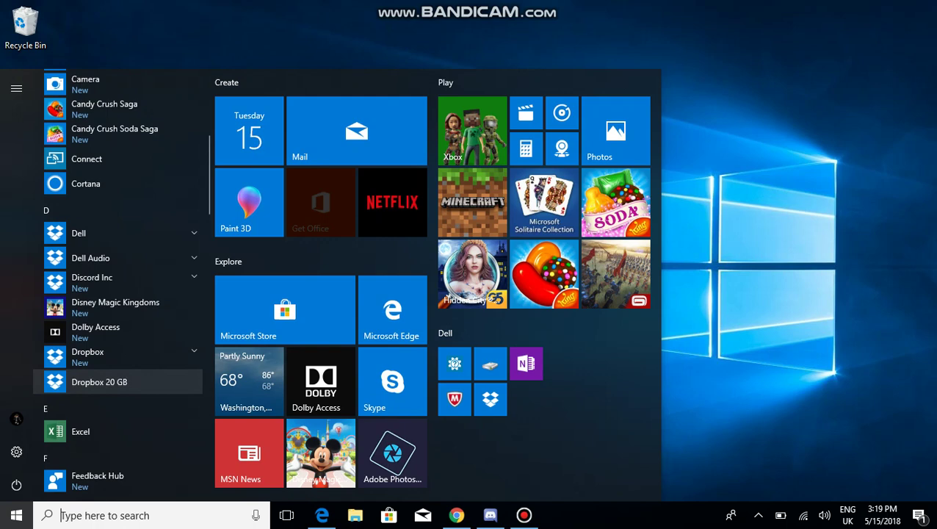
scroll(118, 293, down, 2)
scroll(118, 293, down, 2)
scroll(118, 367, up, 2)
scroll(117, 367, up, 2)
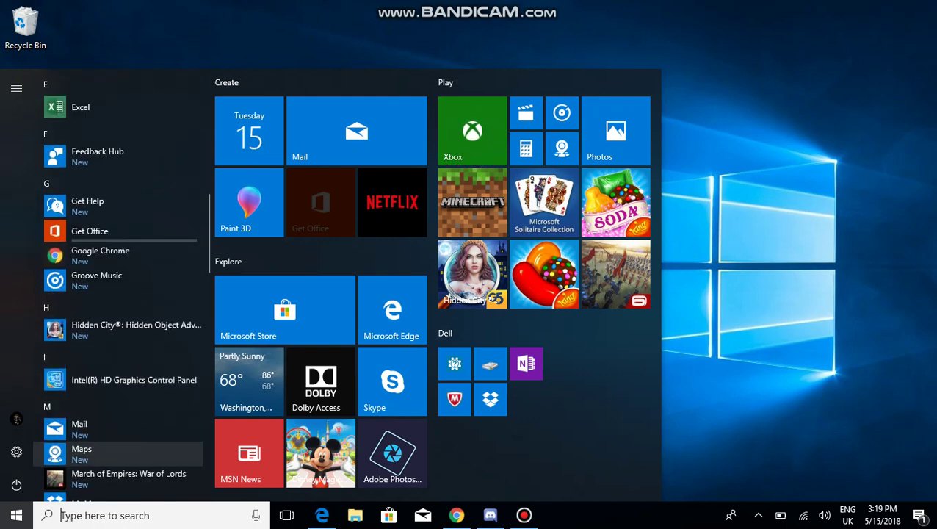
scroll(118, 403, up, 3)
scroll(117, 439, up, 3)
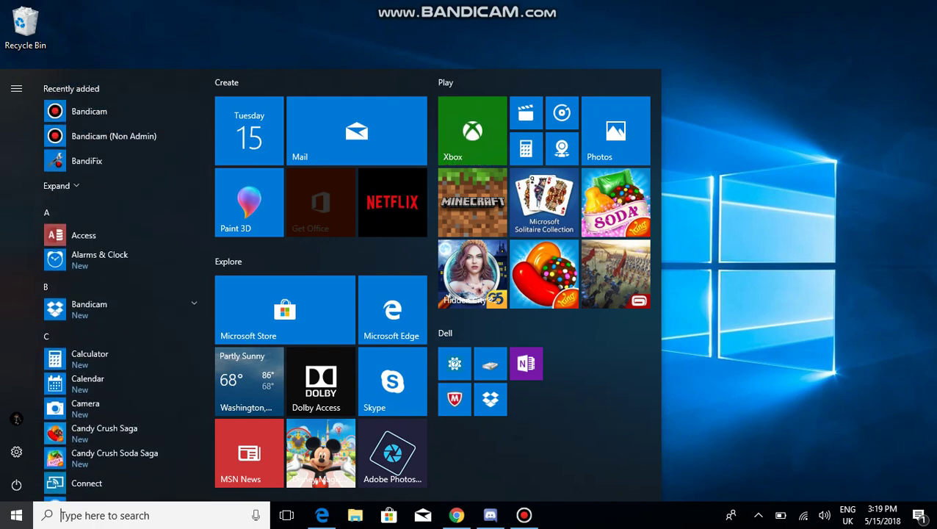
click(17, 515)
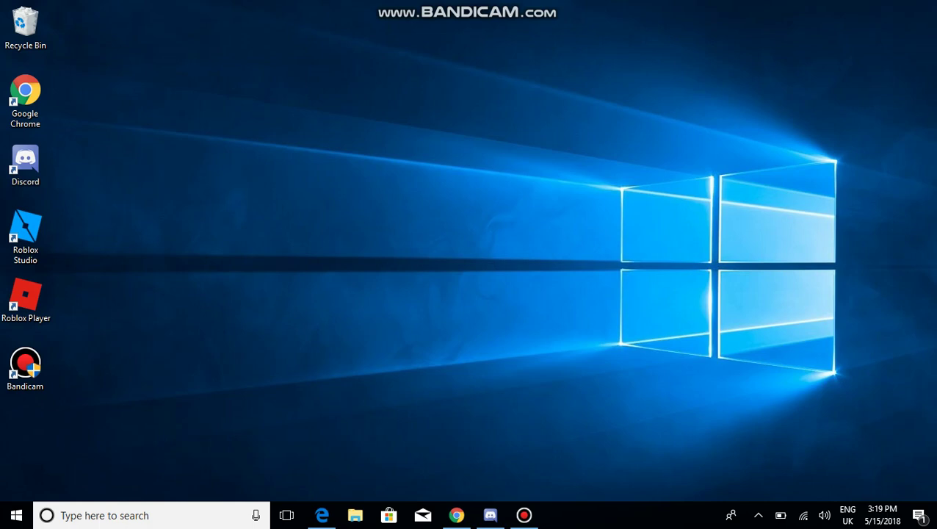
click(523, 514)
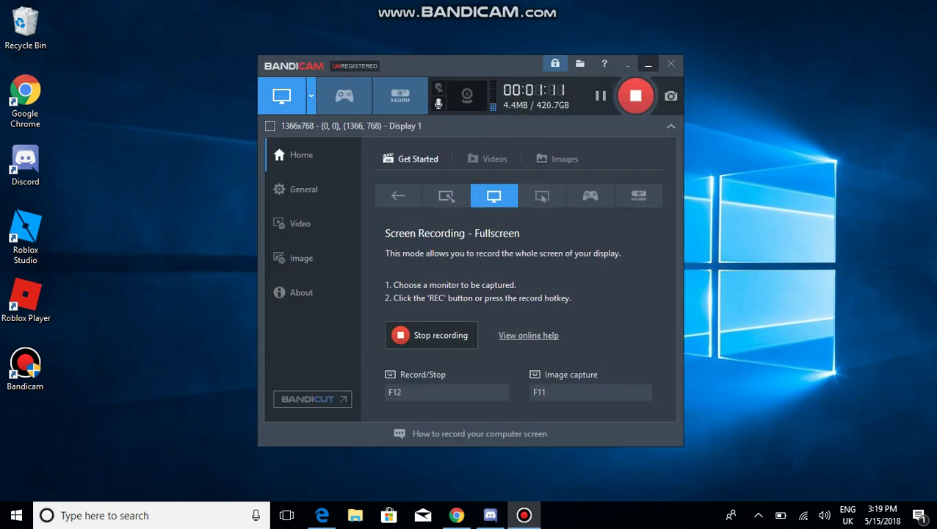